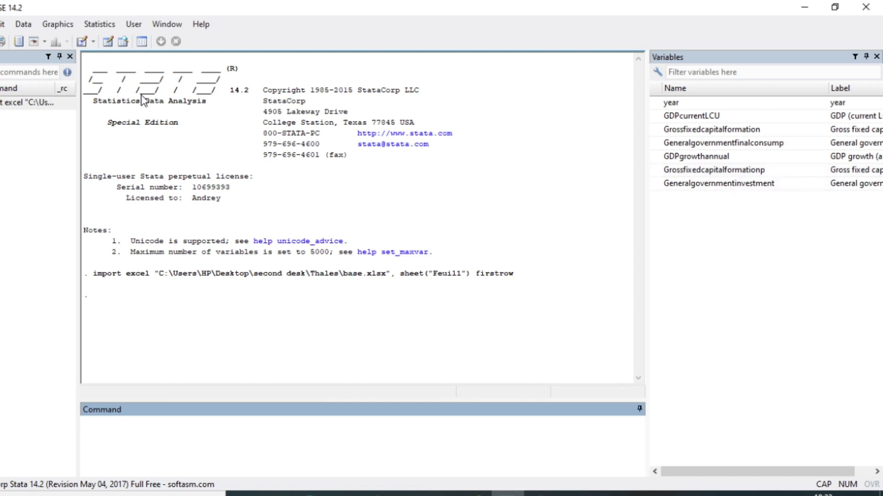
- Start a new twoway graph with Plot 1 scattering GDPgrowthannual (Y) against Grossfixedcapitalformationp (X)
{"action": "left_click", "coordinate": [65, 29]}
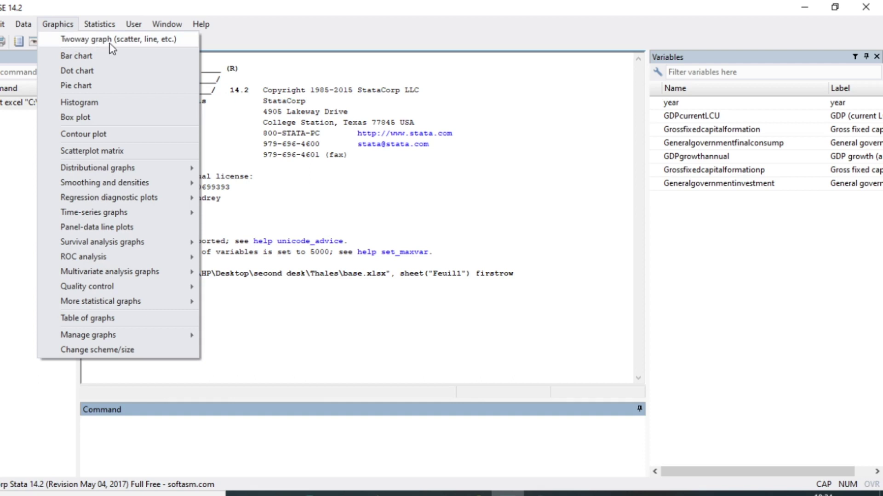
{"action": "left_click", "coordinate": [154, 41]}
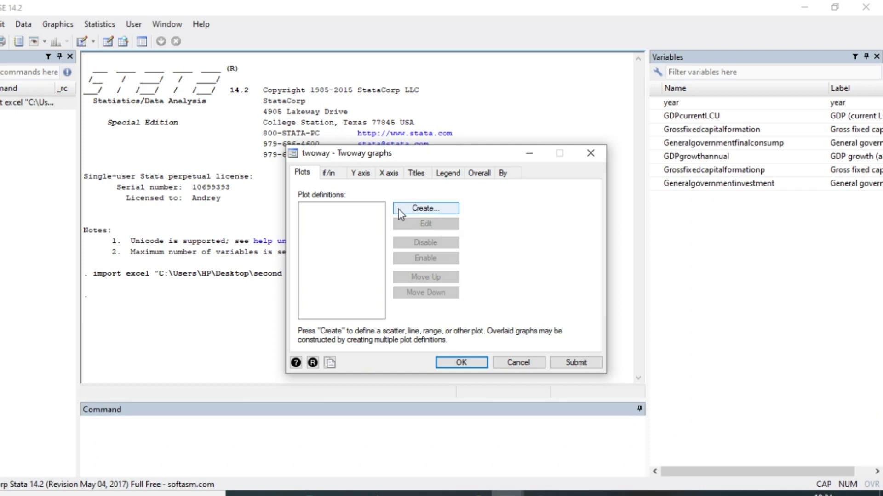
{"action": "left_click", "coordinate": [422, 208]}
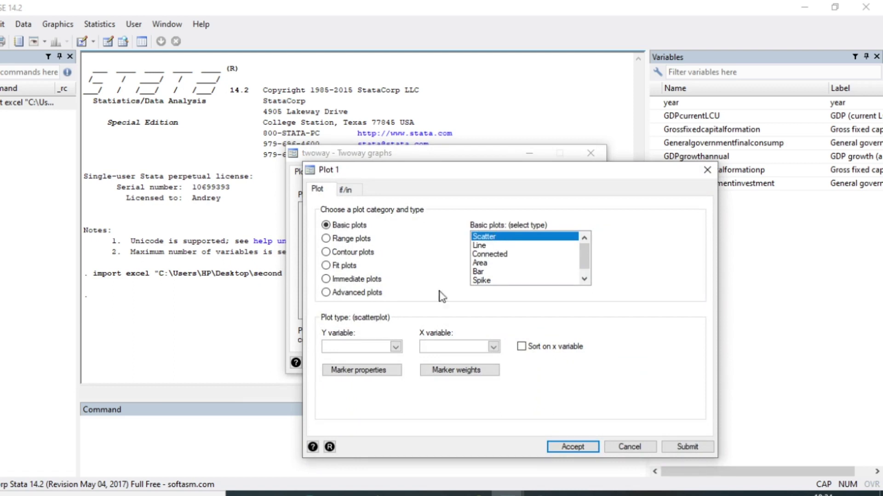
{"action": "left_click", "coordinate": [397, 348]}
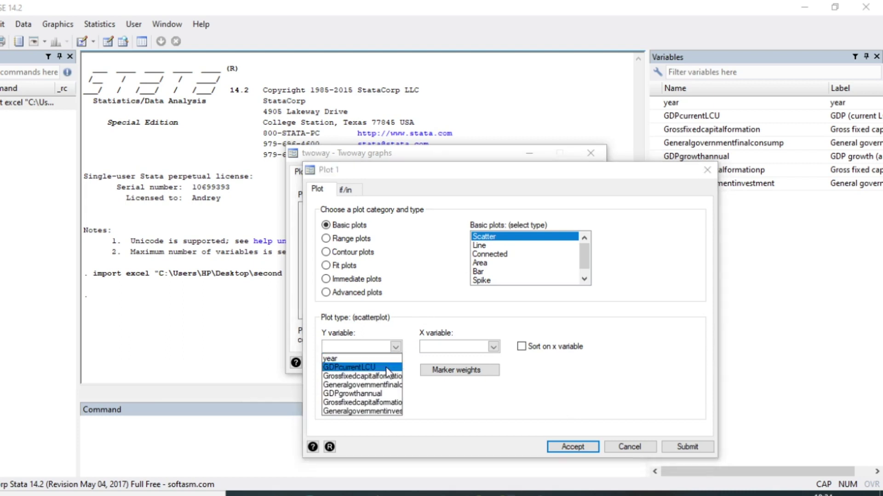
{"action": "left_click", "coordinate": [337, 394]}
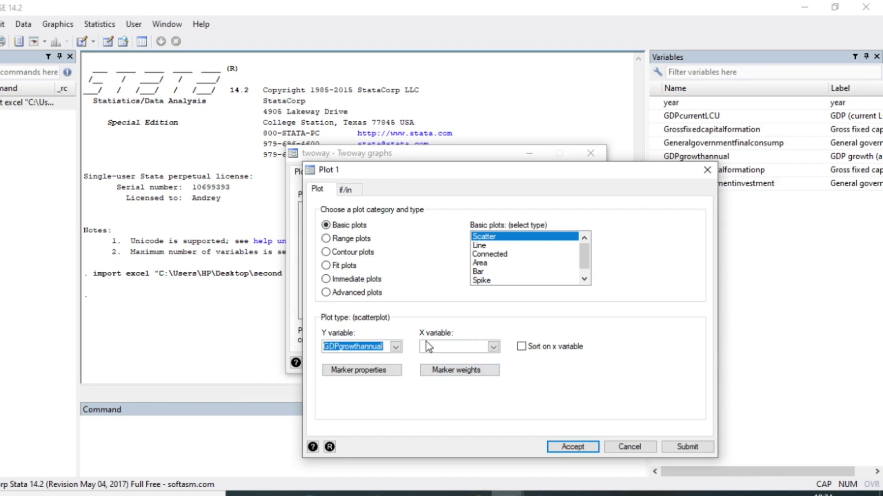
{"action": "left_click", "coordinate": [494, 348]}
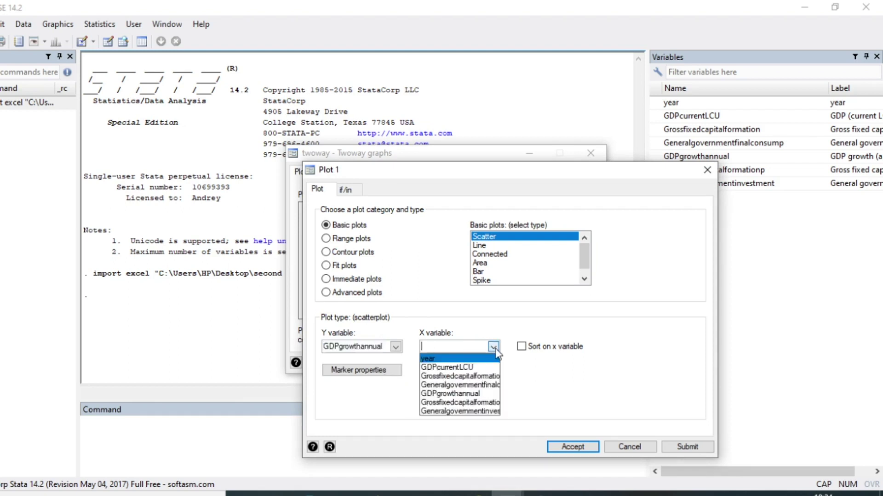
{"action": "left_click", "coordinate": [463, 403]}
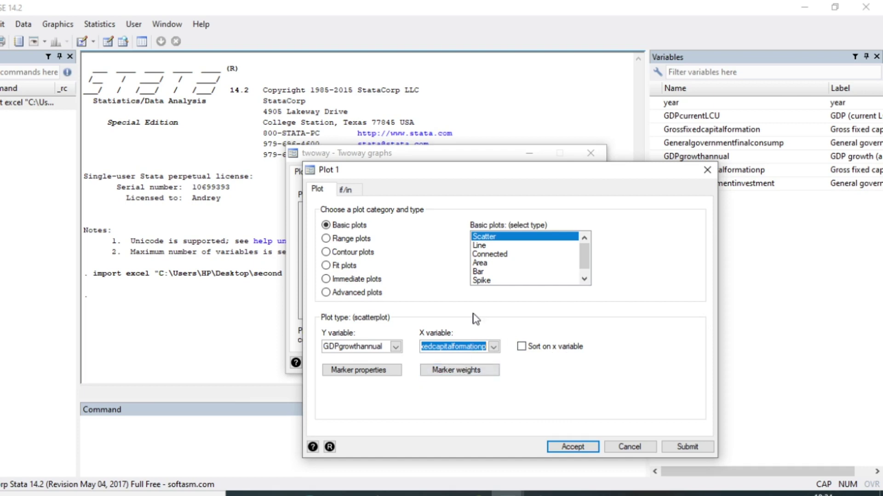
{"action": "left_click", "coordinate": [575, 446]}
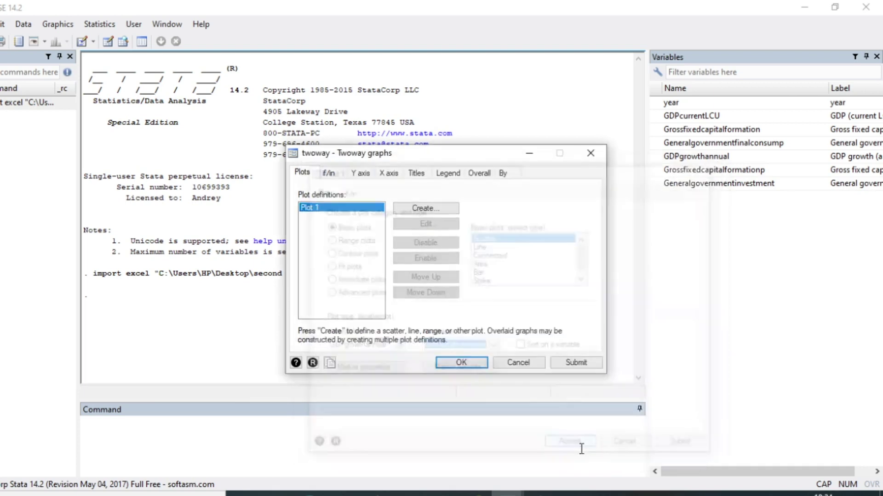
- Draw the scatter graph and move its window aside to reveal the results
{"action": "left_click", "coordinate": [472, 366]}
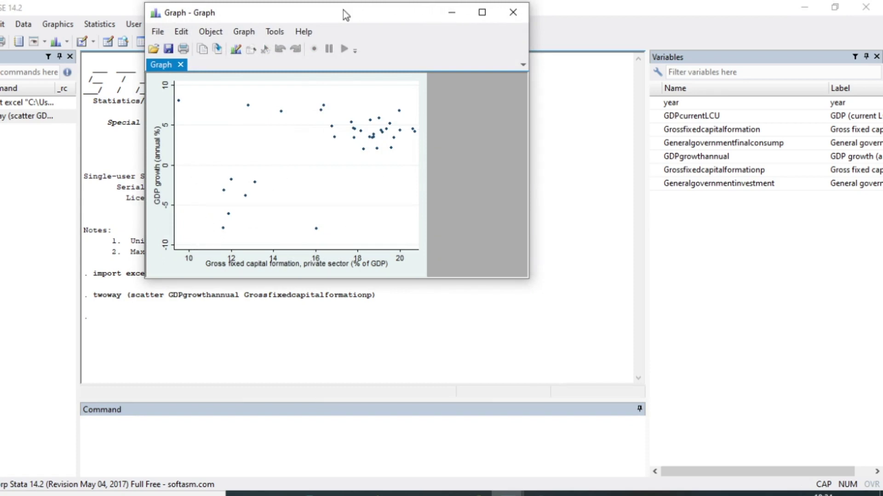
{"action": "left_click_drag", "start_coordinate": [343, 11], "coordinate": [469, 73]}
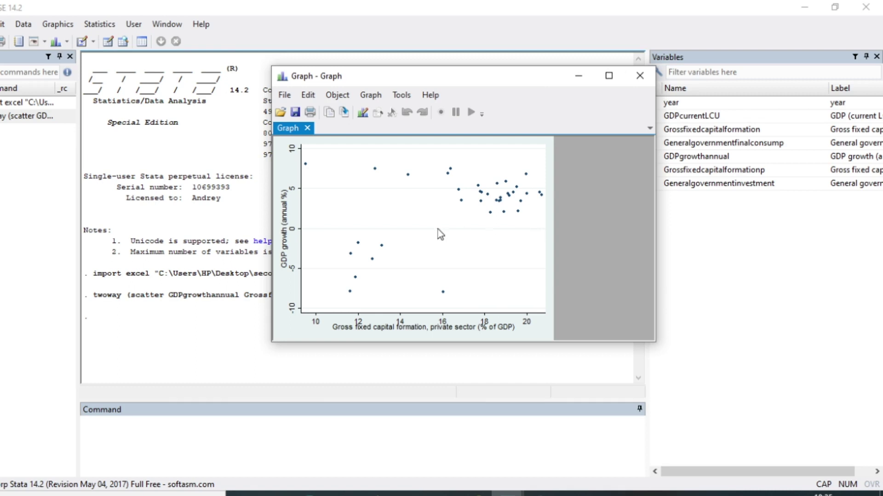
- In the regress dialog, set GDPgrowthannual as dependent and Grossfixedcapitalformationp as independent variable
{"action": "left_click", "coordinate": [100, 26]}
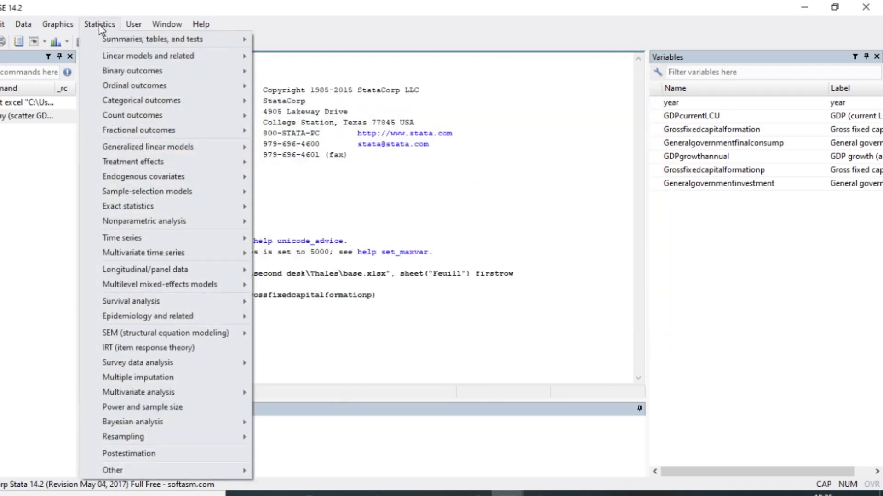
{"action": "mouse_move", "coordinate": [124, 60]}
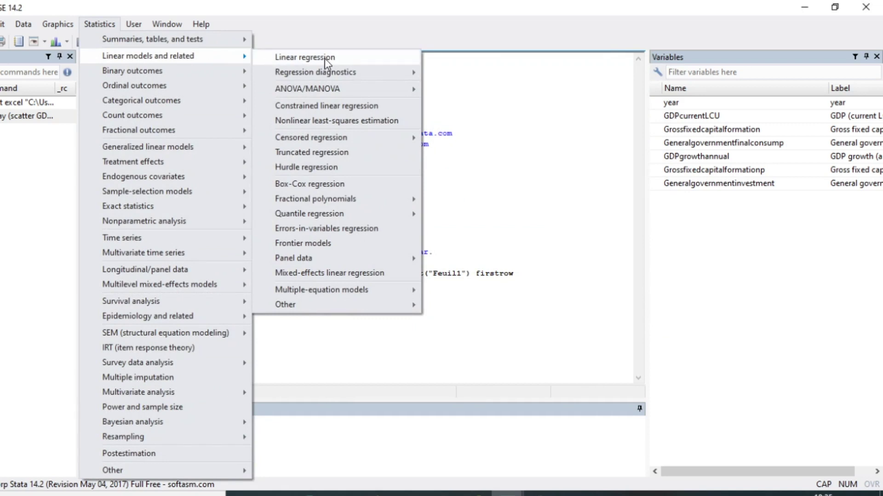
{"action": "left_click", "coordinate": [349, 58]}
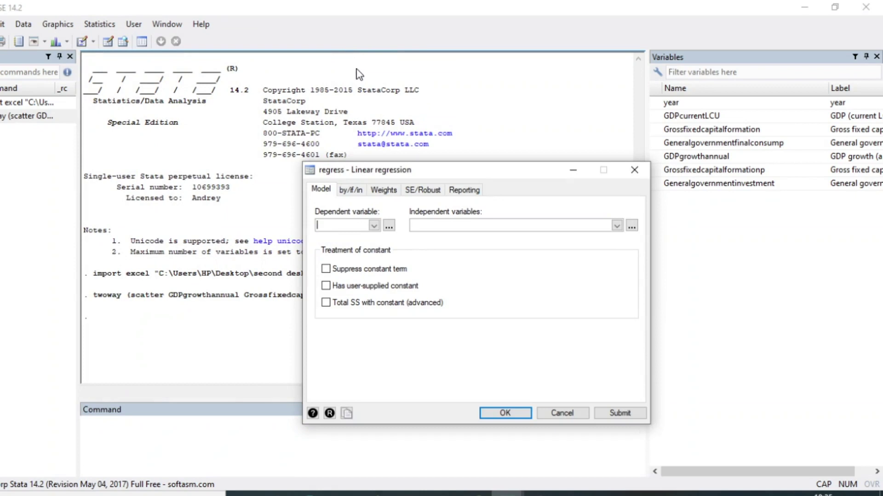
{"action": "left_click", "coordinate": [374, 225]}
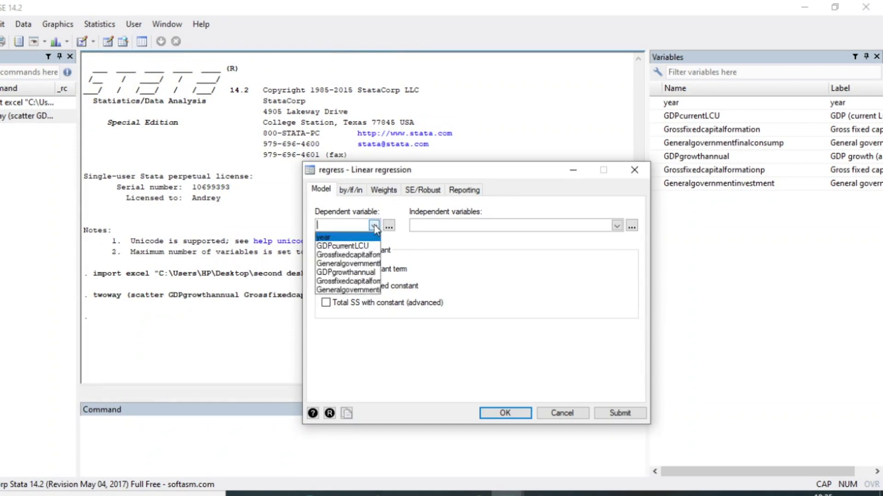
{"action": "left_click", "coordinate": [334, 273]}
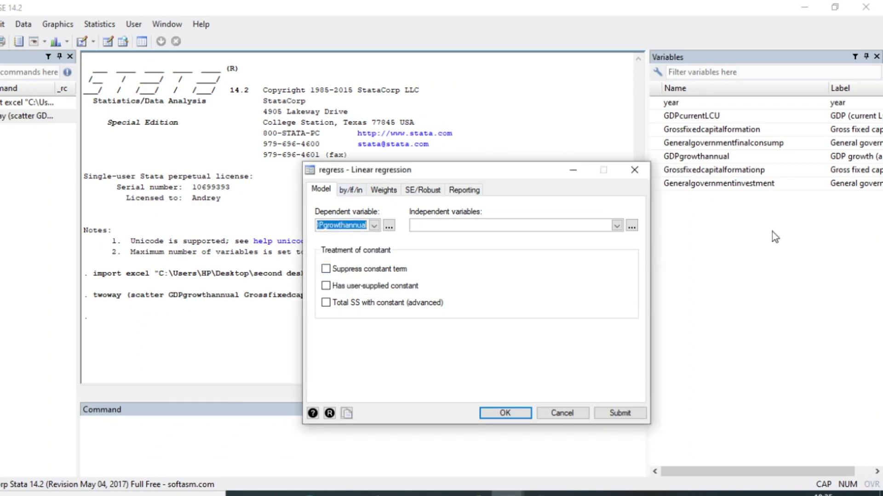
{"action": "left_click", "coordinate": [617, 226]}
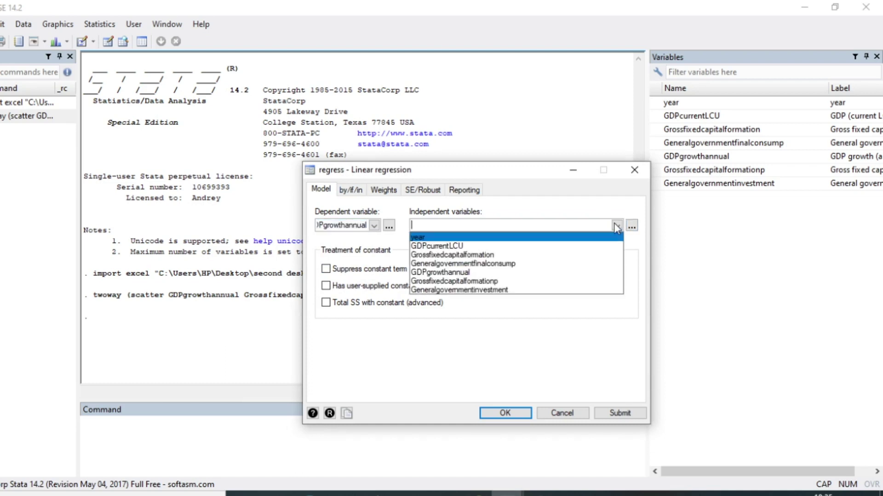
{"action": "left_click", "coordinate": [441, 282]}
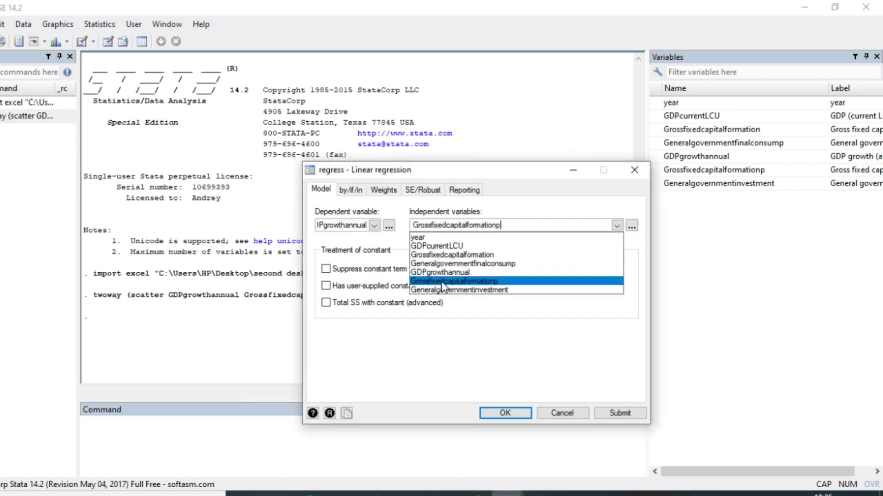
{"action": "left_click", "coordinate": [529, 225]}
{"action": "left_click", "coordinate": [528, 225]}
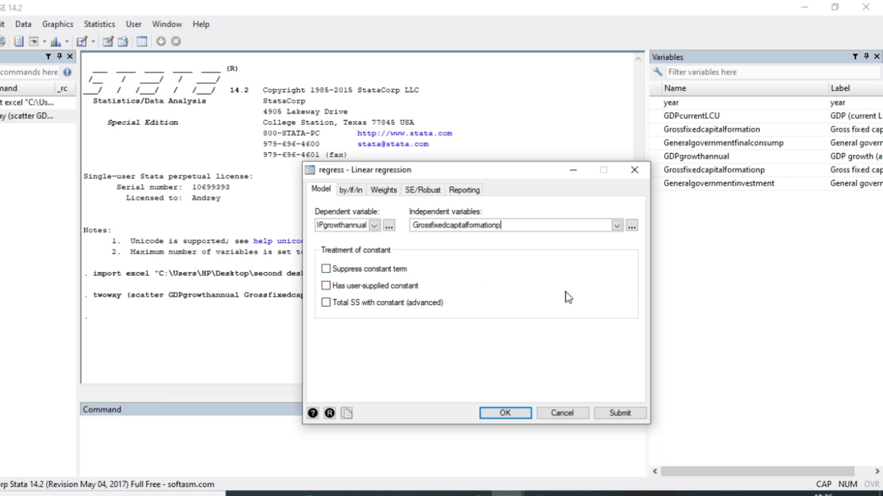
- Run the regression: coefficient .6176614, constant -7.558544, R-squared 0.2061 over 37 observations
{"action": "left_click", "coordinate": [505, 413]}
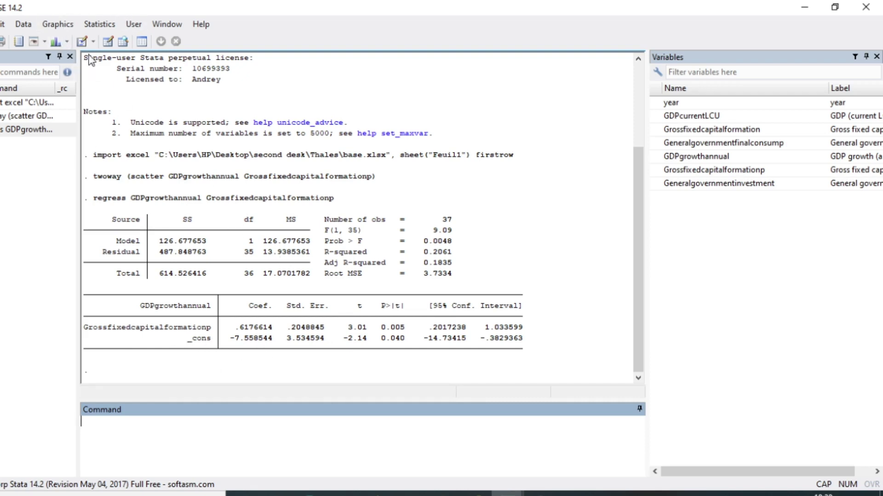
- Store the regression's linear predictions (xb) in a new variable named GDPGROWTHFORECAST
{"action": "left_click", "coordinate": [103, 27]}
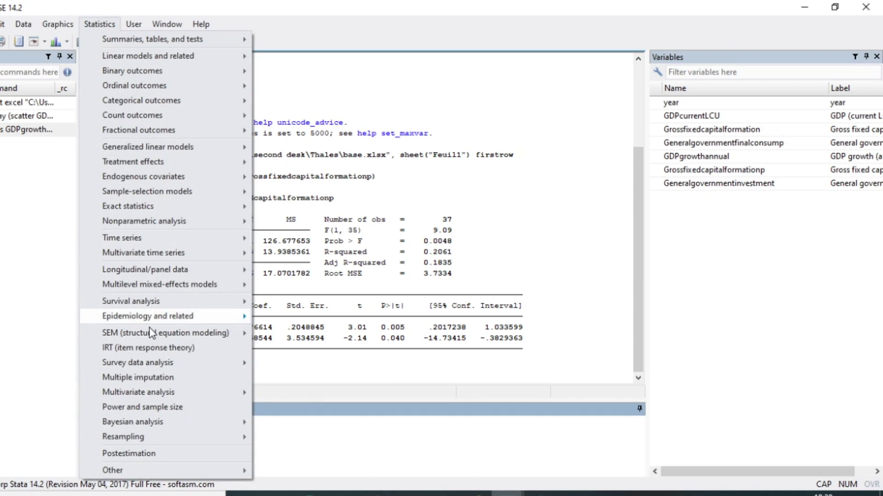
{"action": "left_click", "coordinate": [171, 456]}
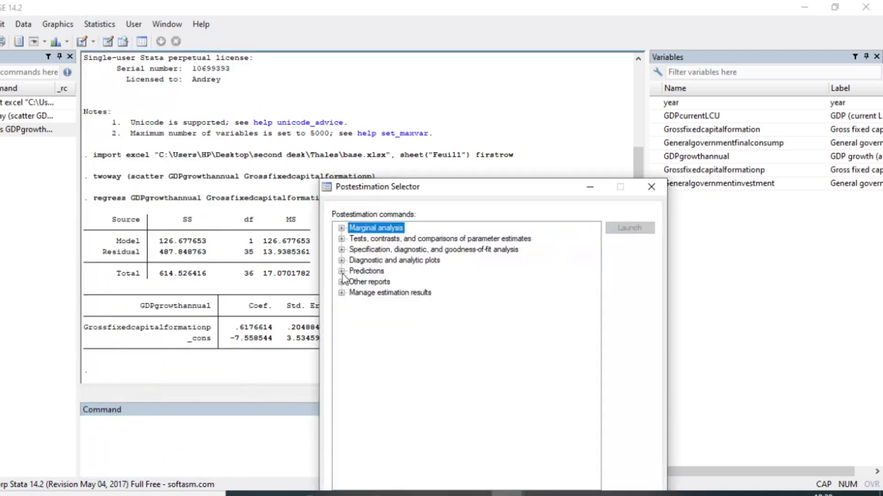
{"action": "left_click", "coordinate": [341, 271]}
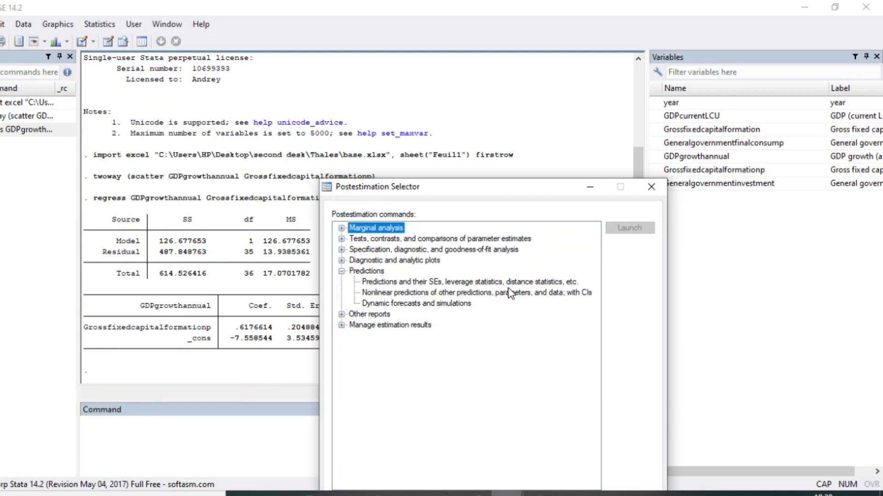
{"action": "left_click", "coordinate": [463, 282]}
{"action": "double_click", "coordinate": [464, 282]}
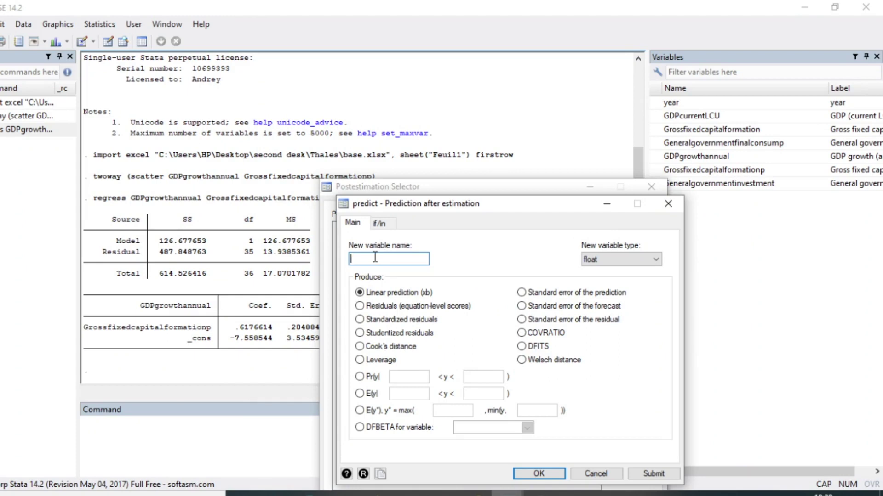
{"action": "type", "text": "GD"}
{"action": "type", "text": "PGR"}
{"action": "type", "text": "OWTH"}
{"action": "type", "text": "FORCAS"}
{"action": "type", "text": "T"}
{"action": "left_click", "coordinate": [411, 259]}
{"action": "type", "text": "E"}
{"action": "left_click", "coordinate": [429, 259]}
{"action": "type", "text": "T"}
{"action": "key", "text": "BackSpace"}
{"action": "left_click", "coordinate": [527, 474]}
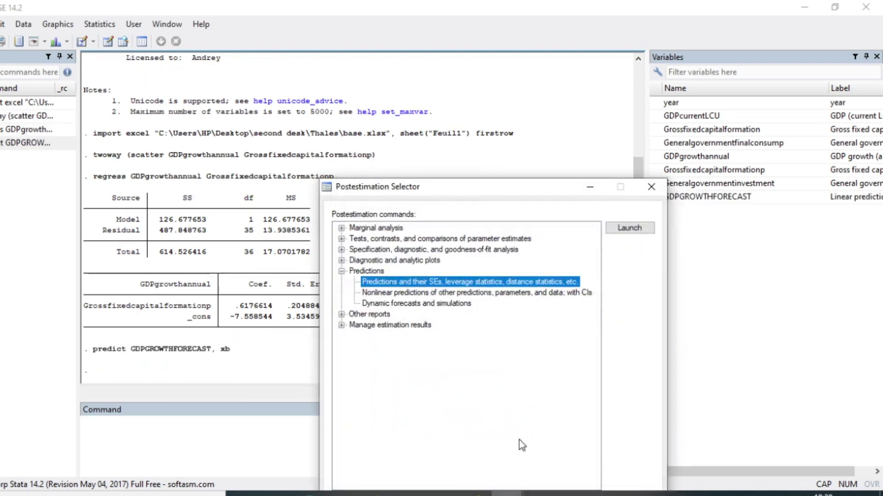
- Add Plot 2 as a line of GDPGROWTHFORECAST against Grossfixedcapitalformationp to the twoway graph
{"action": "left_click", "coordinate": [651, 187]}
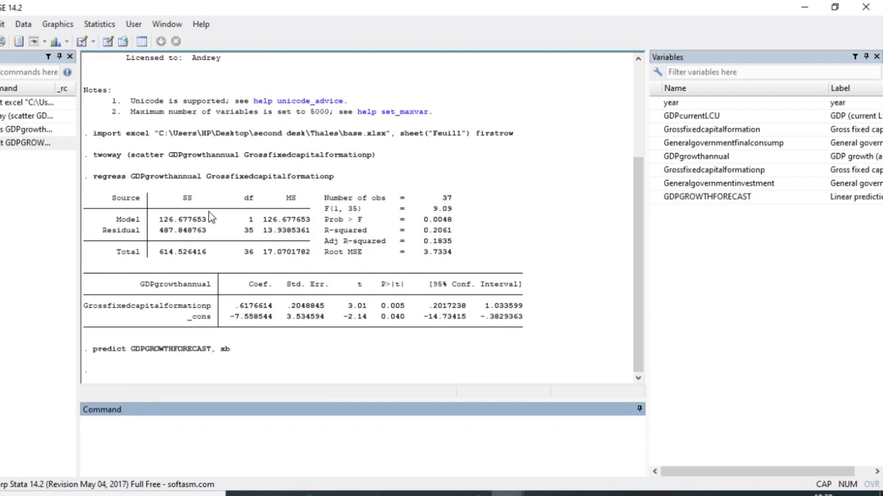
{"action": "left_click", "coordinate": [62, 26]}
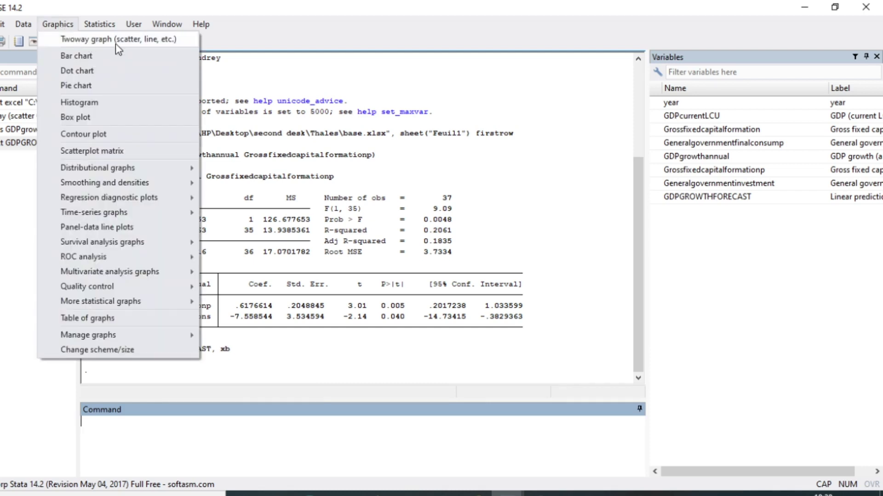
{"action": "left_click", "coordinate": [170, 42]}
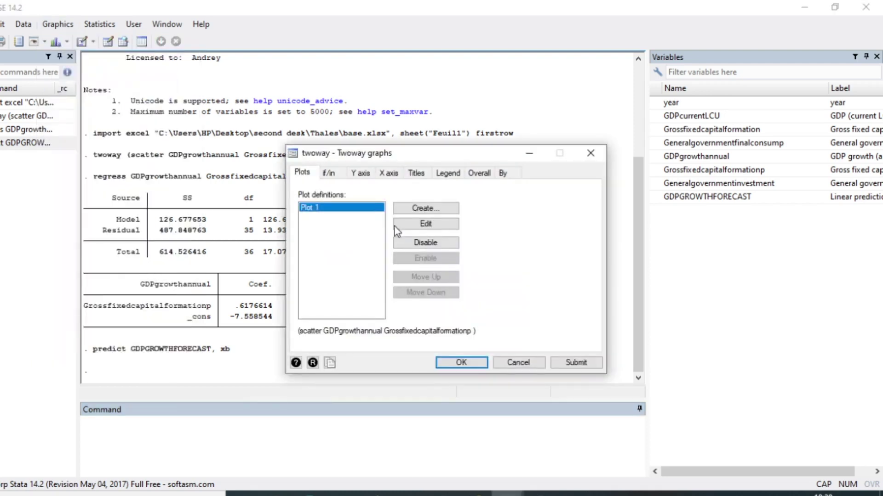
{"action": "left_click", "coordinate": [421, 209]}
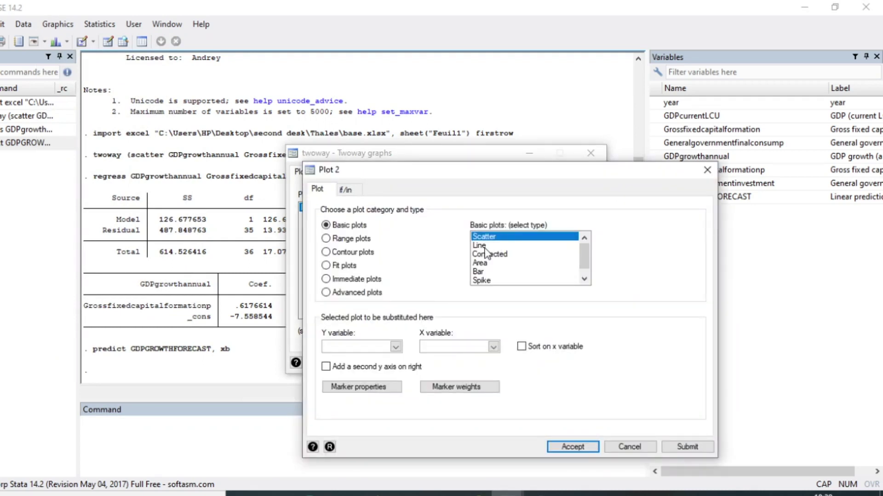
{"action": "left_click", "coordinate": [480, 246]}
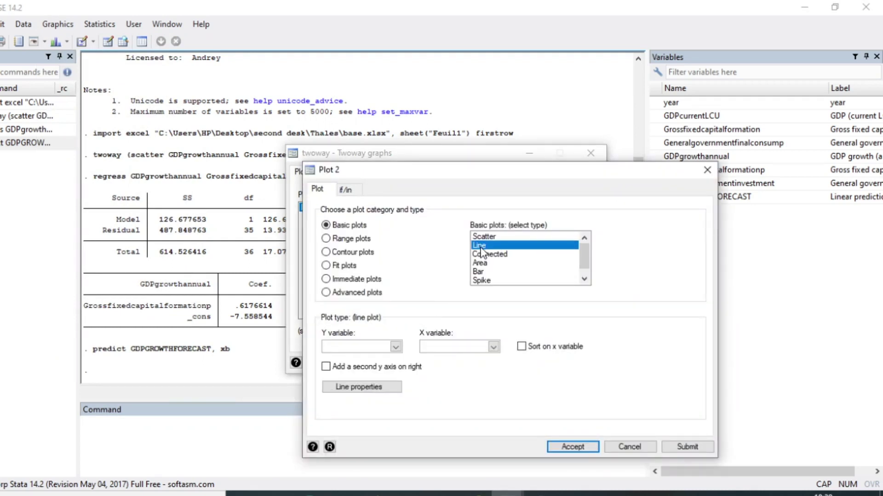
{"action": "left_click", "coordinate": [395, 346]}
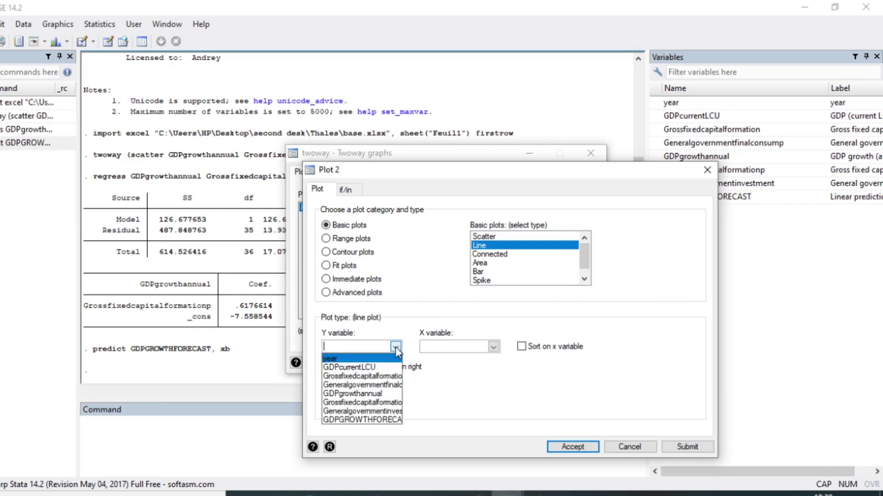
{"action": "left_click", "coordinate": [352, 421]}
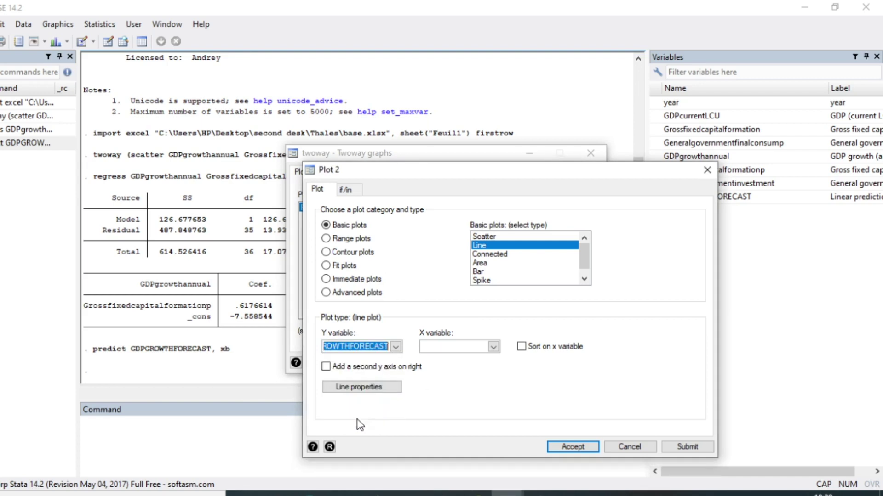
{"action": "left_click", "coordinate": [493, 347]}
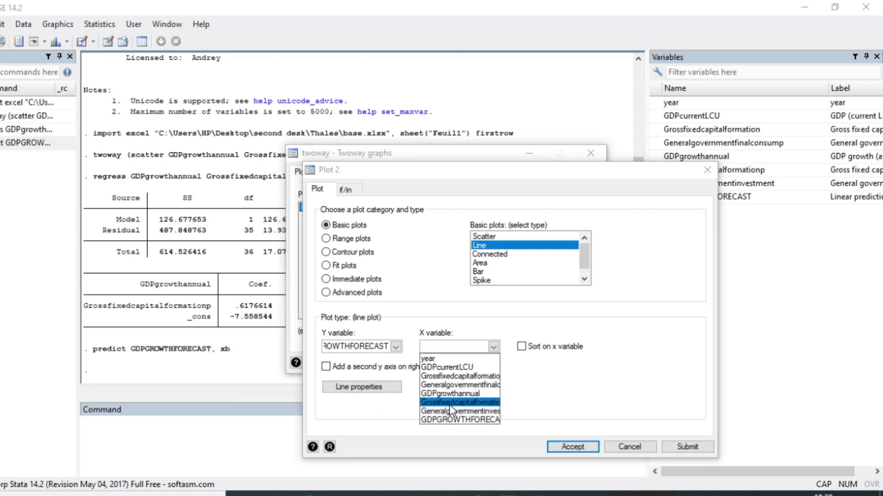
{"action": "left_click", "coordinate": [449, 403]}
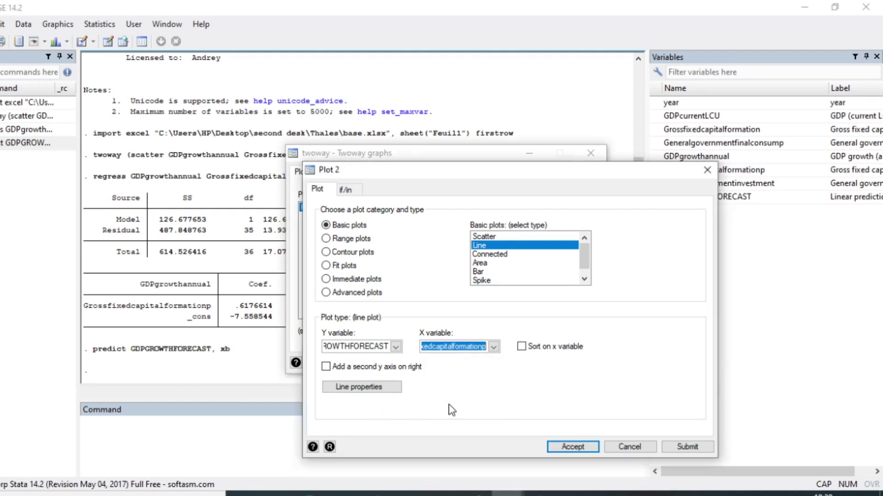
{"action": "left_click", "coordinate": [566, 447]}
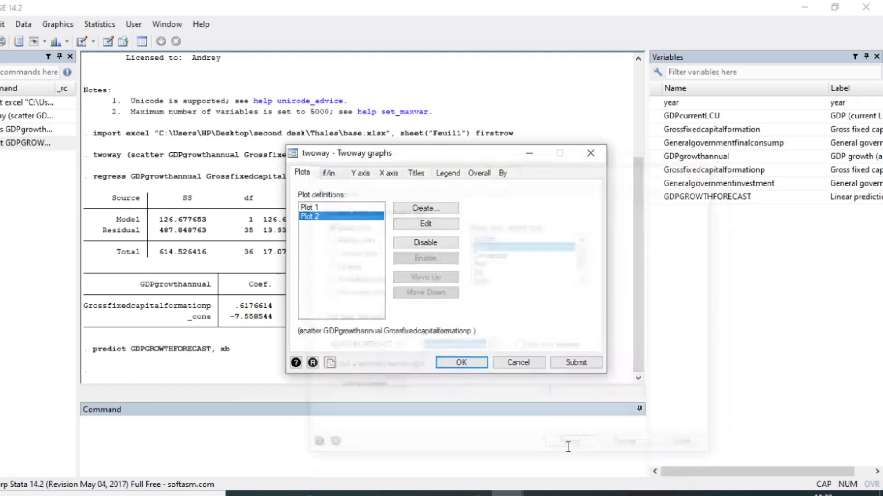
- Draw the combined graph with the scatter points and the fitted regression line
{"action": "left_click", "coordinate": [463, 364]}
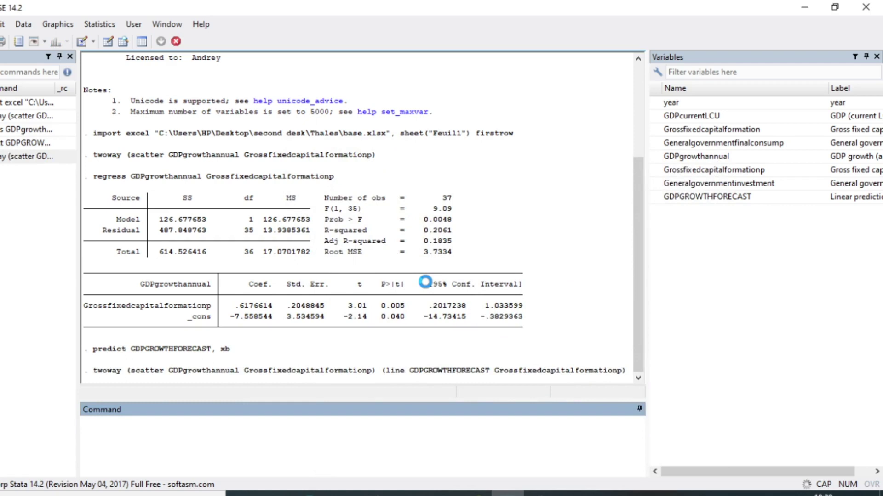